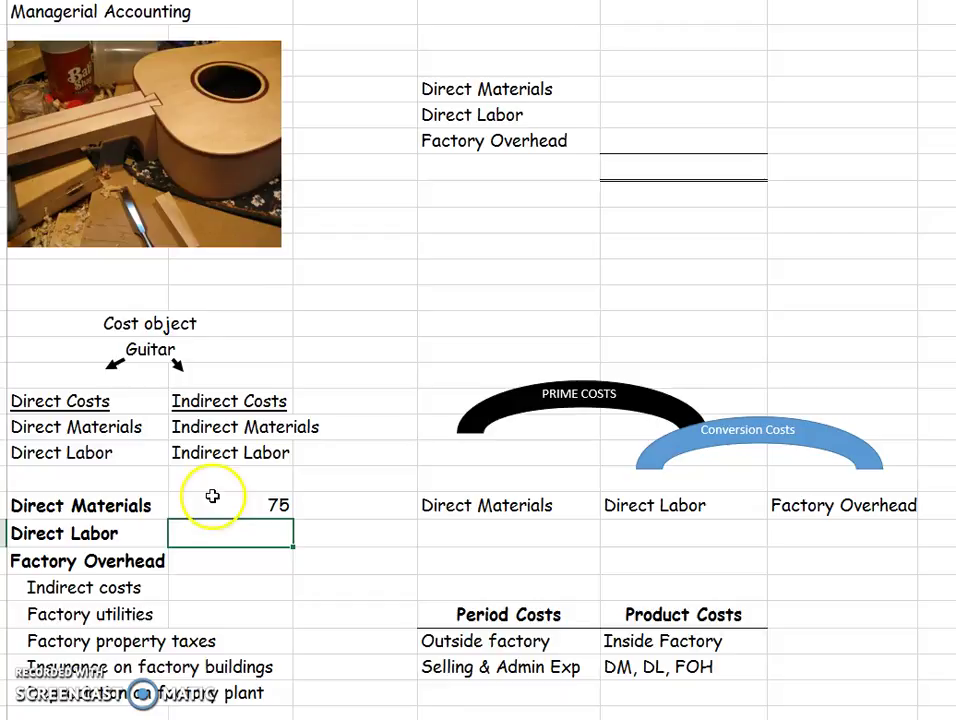
# Enter the formula =2*25 as the Direct Labor amount, giving 50.
pyautogui.click(228, 531)
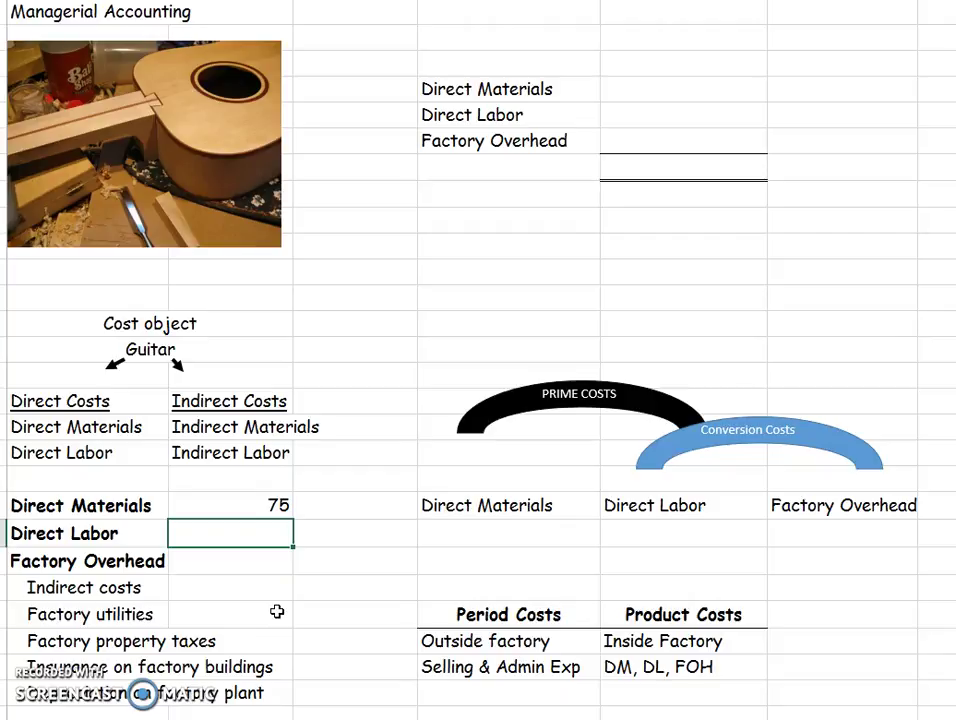
pyautogui.write('=2*25')
pyautogui.press('Return')
pyautogui.press('Up')
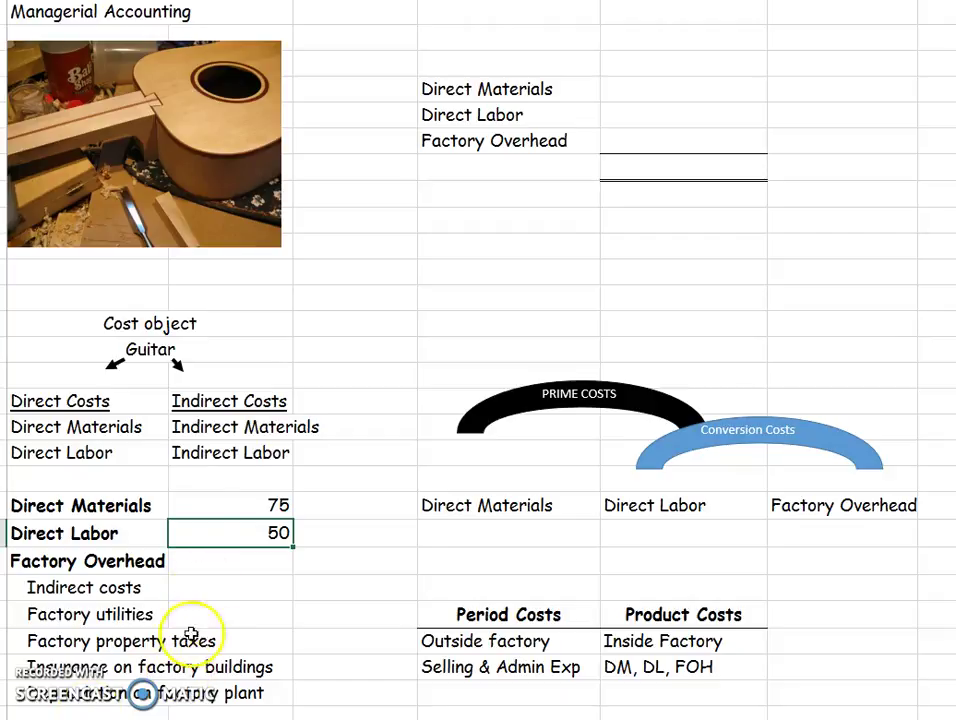
# Rename 'Indirect costs' to Indirect Labor and give it an amount of 5000.
pyautogui.click(387, 566)
pyautogui.scroll(-1, 387, 566)
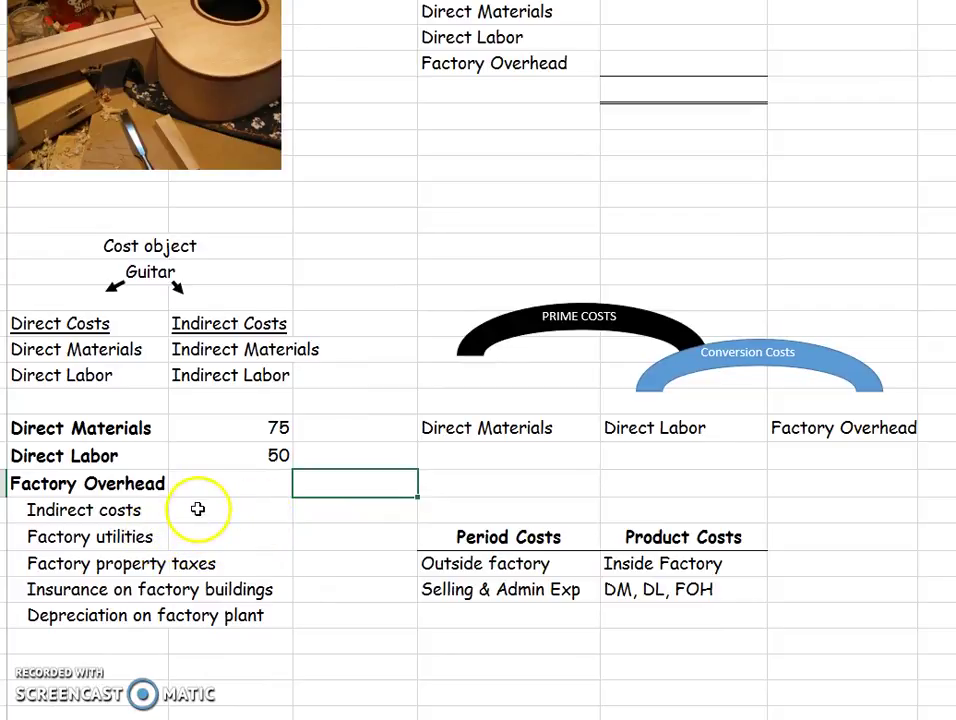
pyautogui.click(82, 509)
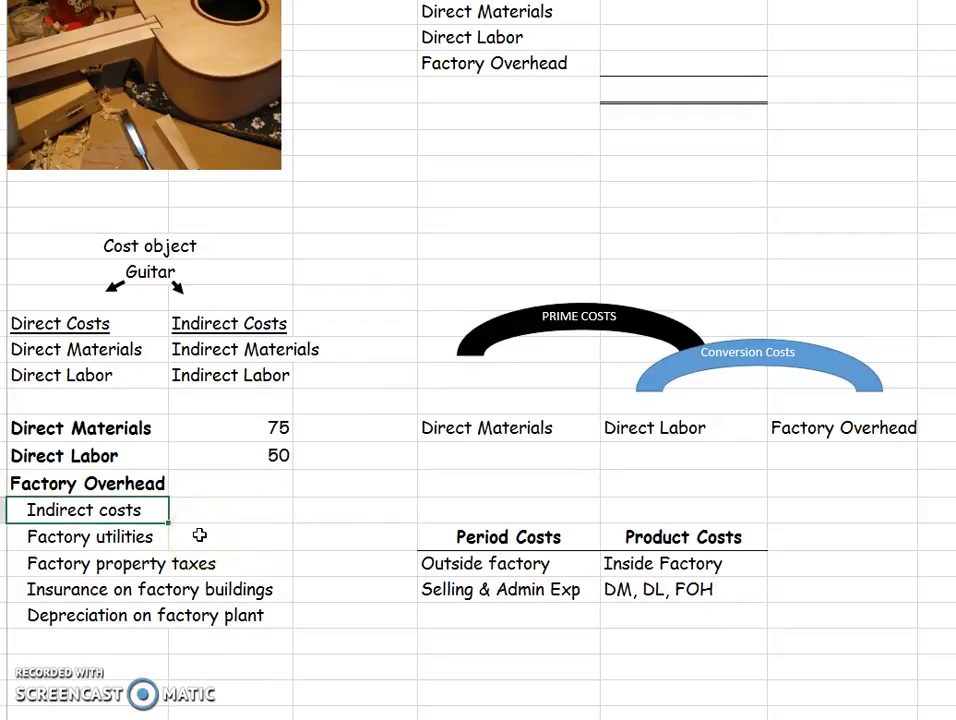
pyautogui.write('Indirect Labor')
pyautogui.press('Tab')
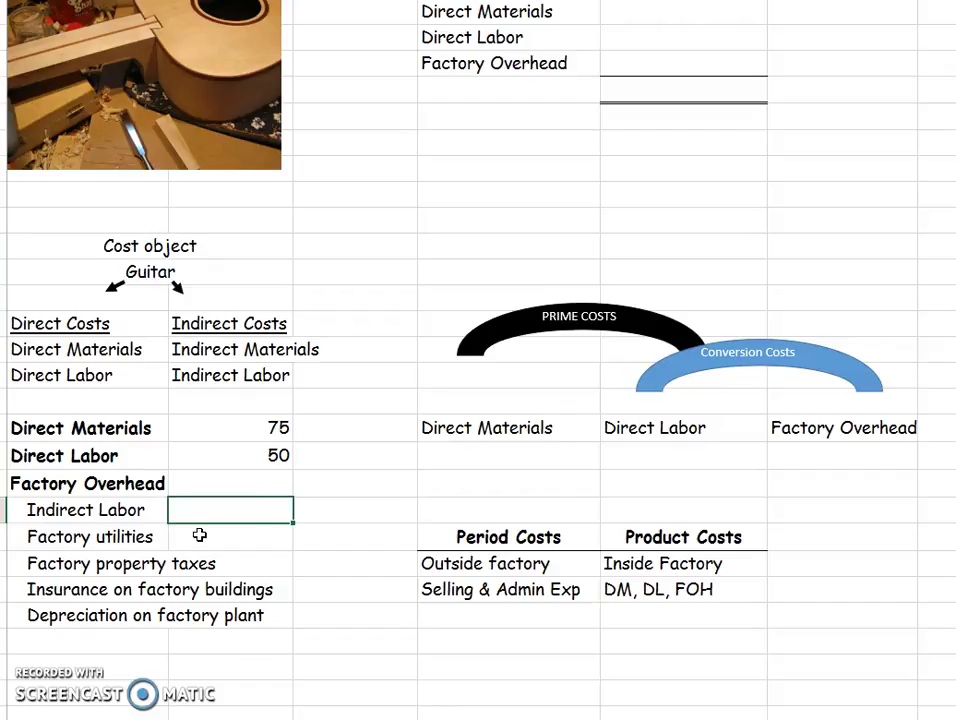
pyautogui.write('5000')
pyautogui.press('Return')
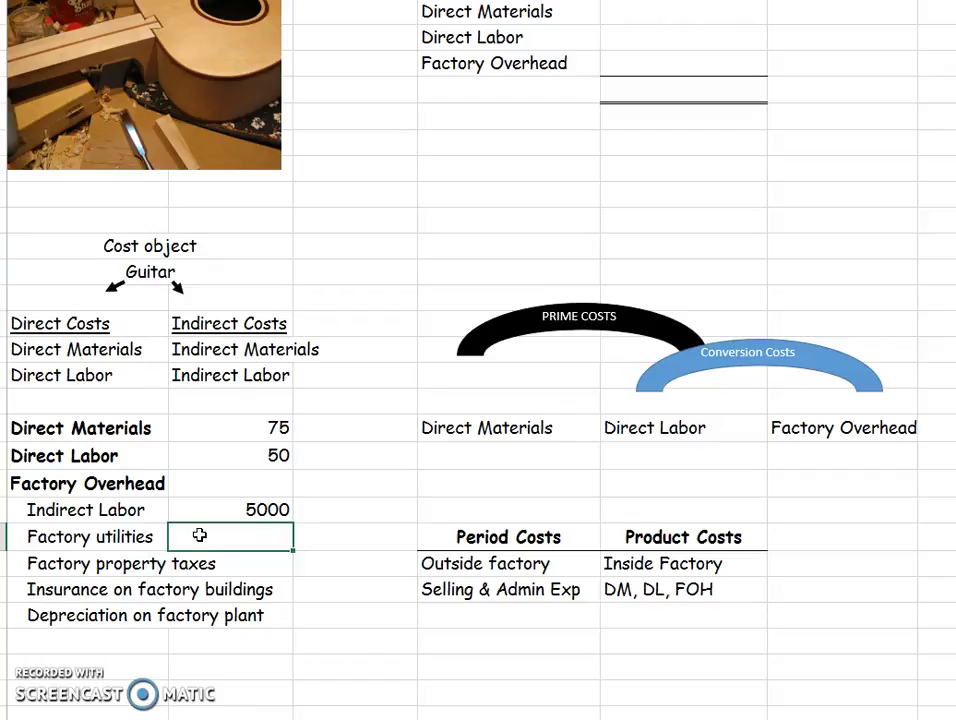
# Enter 2000, 1000, 500 and 2000 for the remaining overhead items, widening column A.
pyautogui.write('2000')
pyautogui.press('Return')
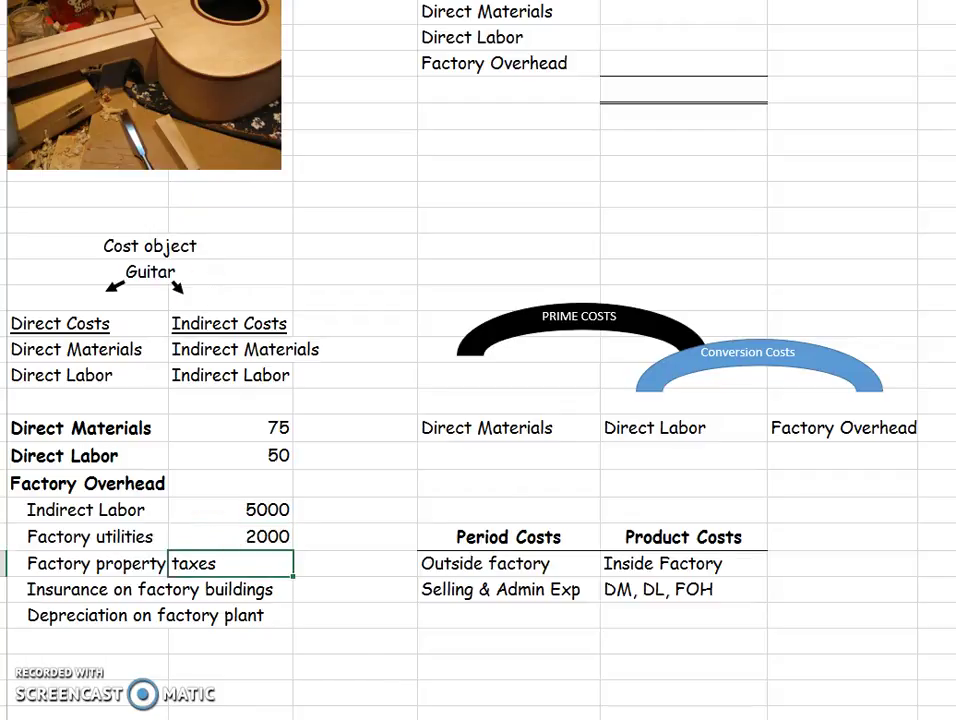
pyautogui.moveTo(168, 2); pyautogui.dragTo(232, 2)
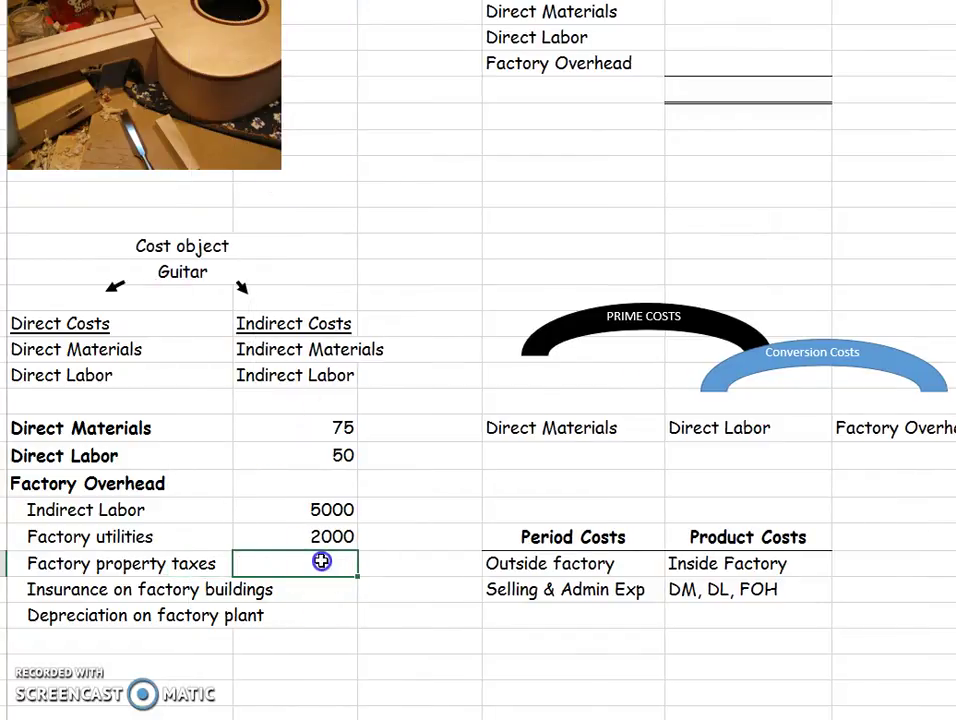
pyautogui.write('1000')
pyautogui.press('Return')
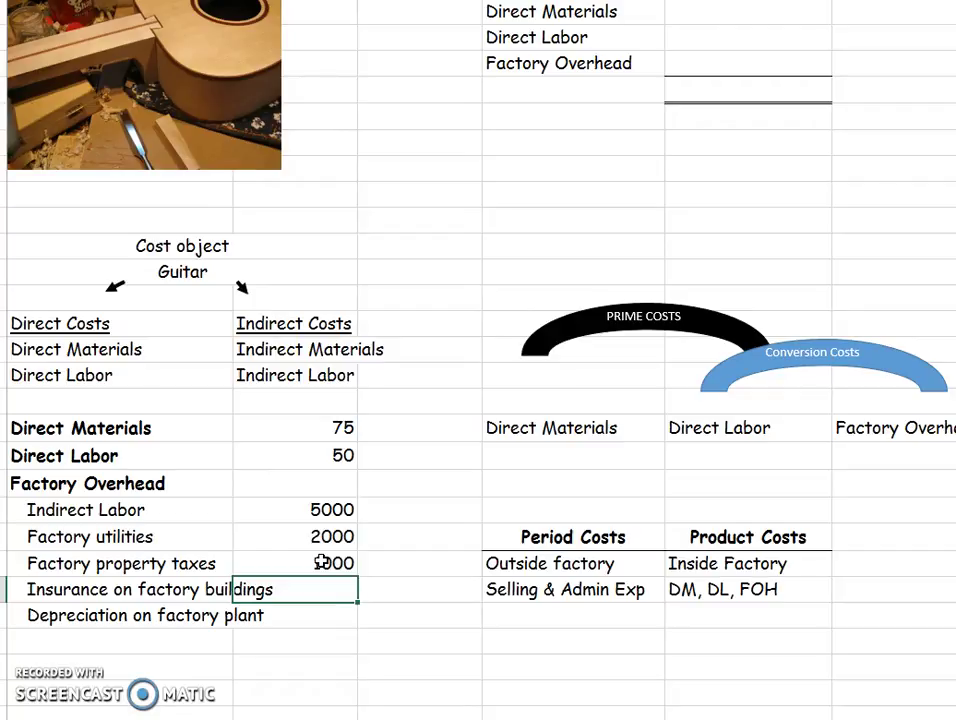
pyautogui.write('500')
pyautogui.press('Return')
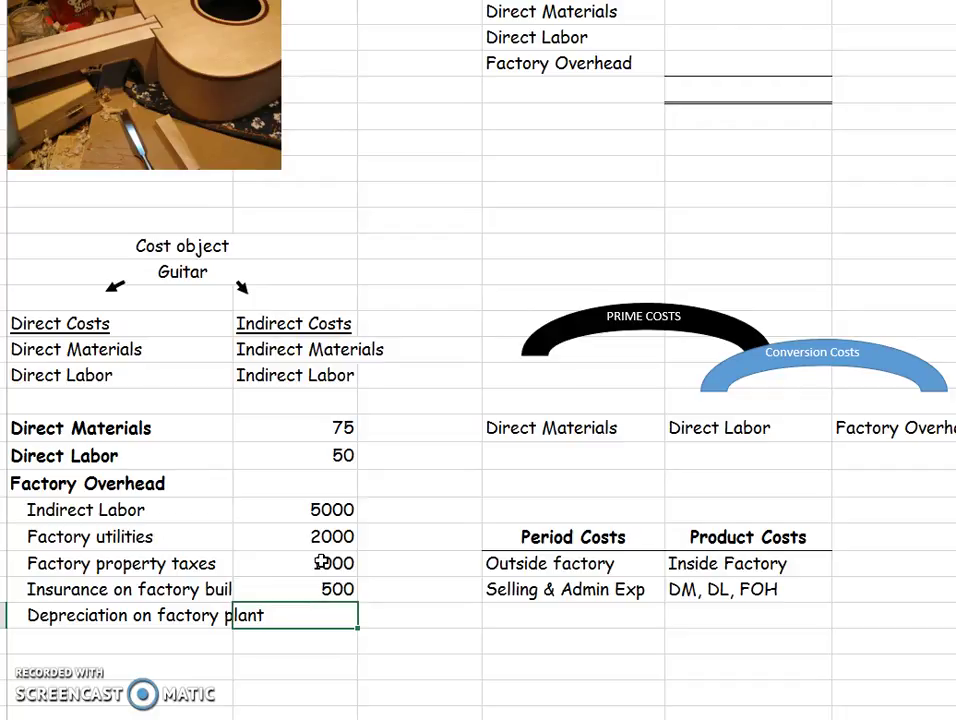
pyautogui.write('2000.')
pyautogui.press('BackSpace')
pyautogui.press('Return')
# AutoSum the five overhead amounts below them to get a total of 10500.
pyautogui.moveTo(331, 505); pyautogui.dragTo(316, 614)
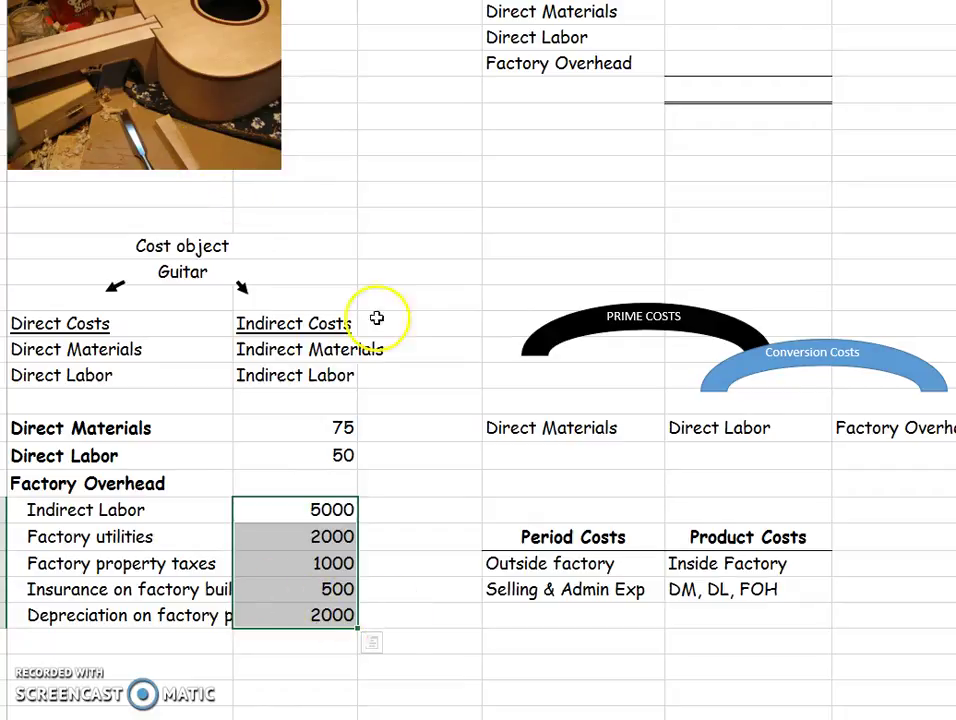
pyautogui.click(285, 641)
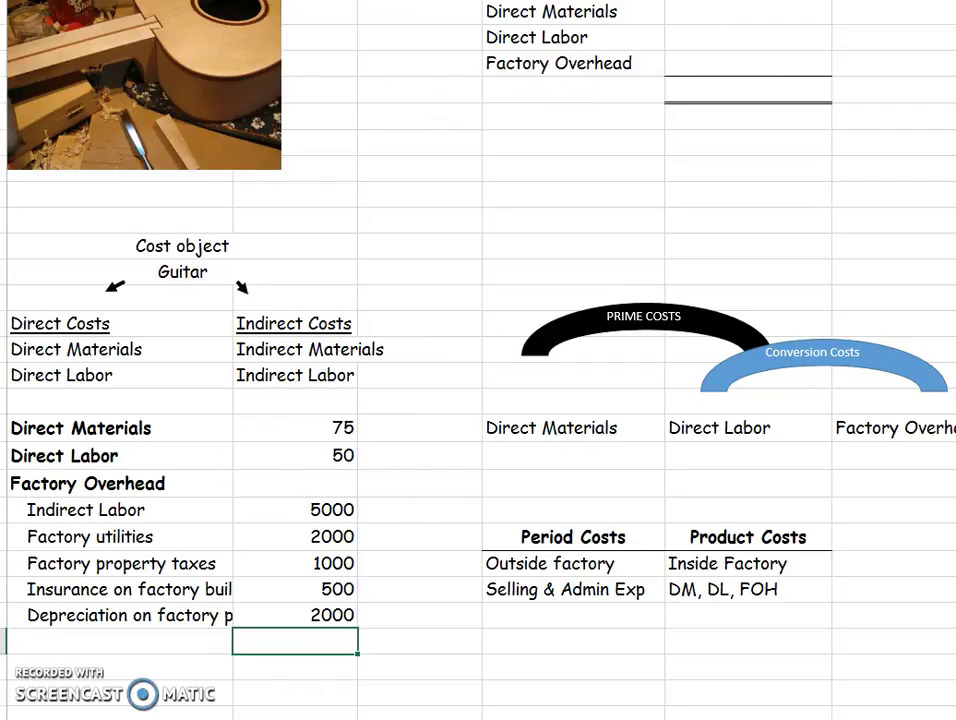
pyautogui.hotkey('alt', '=')
pyautogui.press('Return')
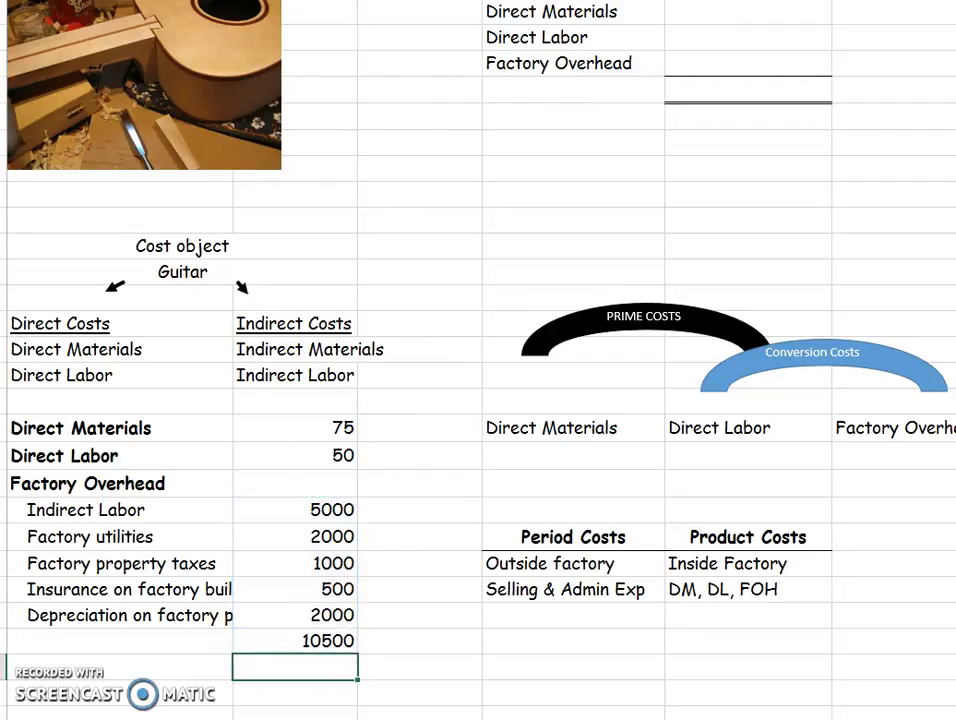
# Enter =B28*.01 in the next column to apply 105 of overhead.
pyautogui.click(420, 667)
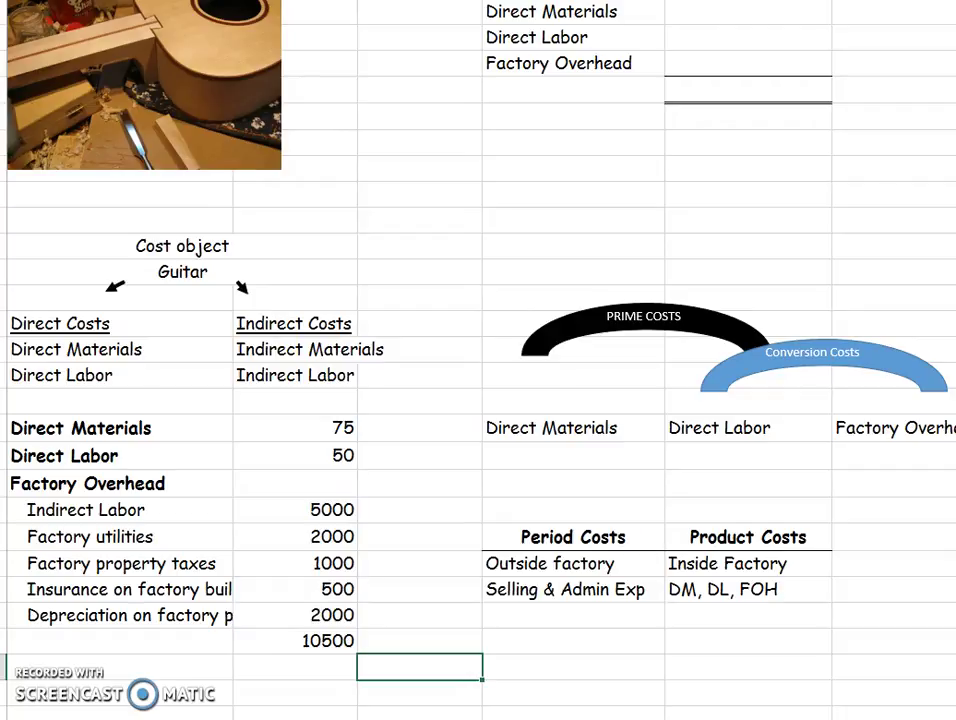
pyautogui.write('=')
pyautogui.click(300, 641)
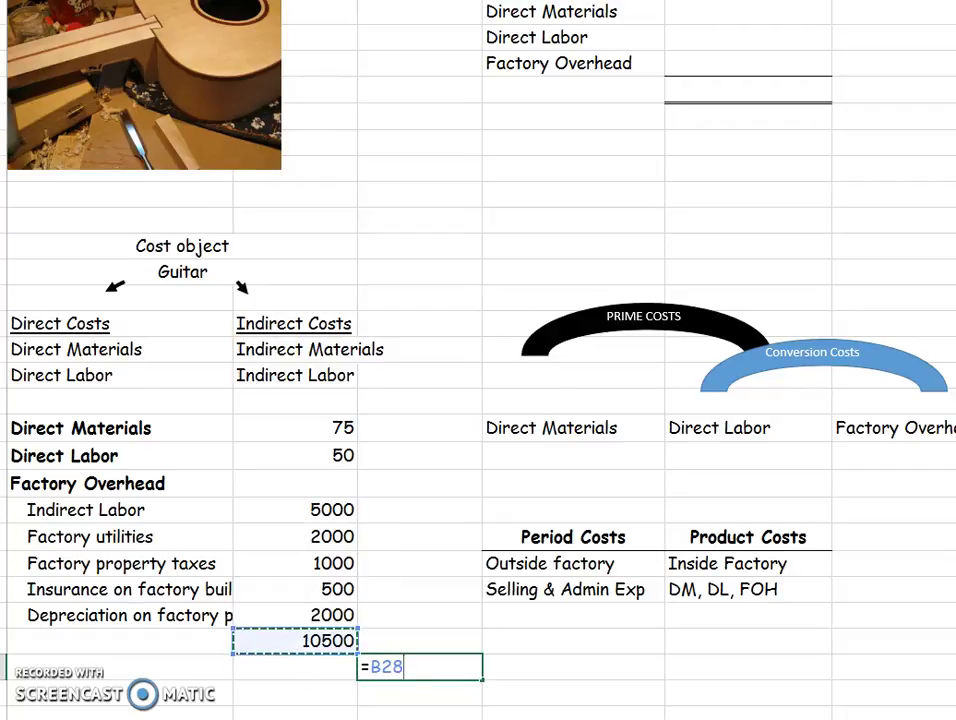
pyautogui.write('*.01')
pyautogui.press('Return')
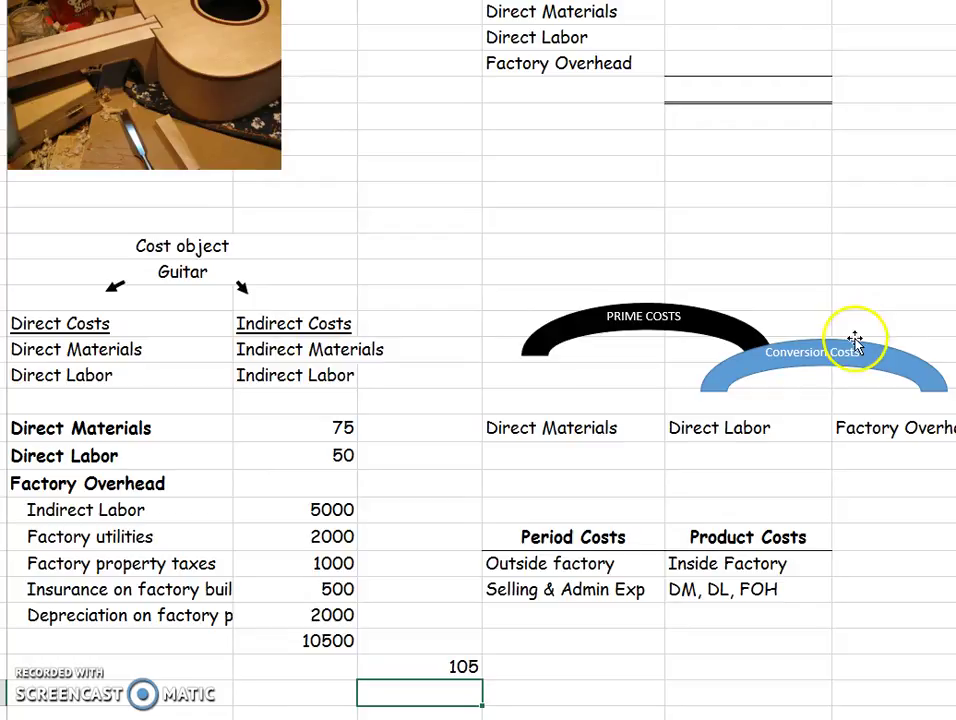
pyautogui.click(435, 666)
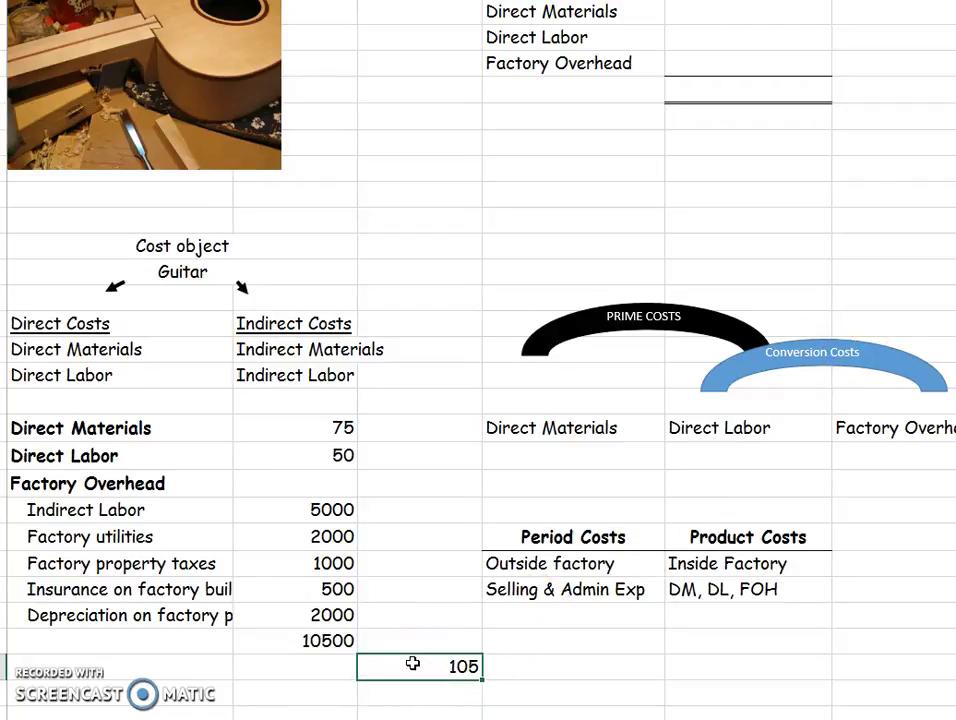
pyautogui.click(412, 660)
# Fill the summary amounts with 75, 50 and 105 for materials, labor and overhead.
pyautogui.scroll(1, 482, 641)
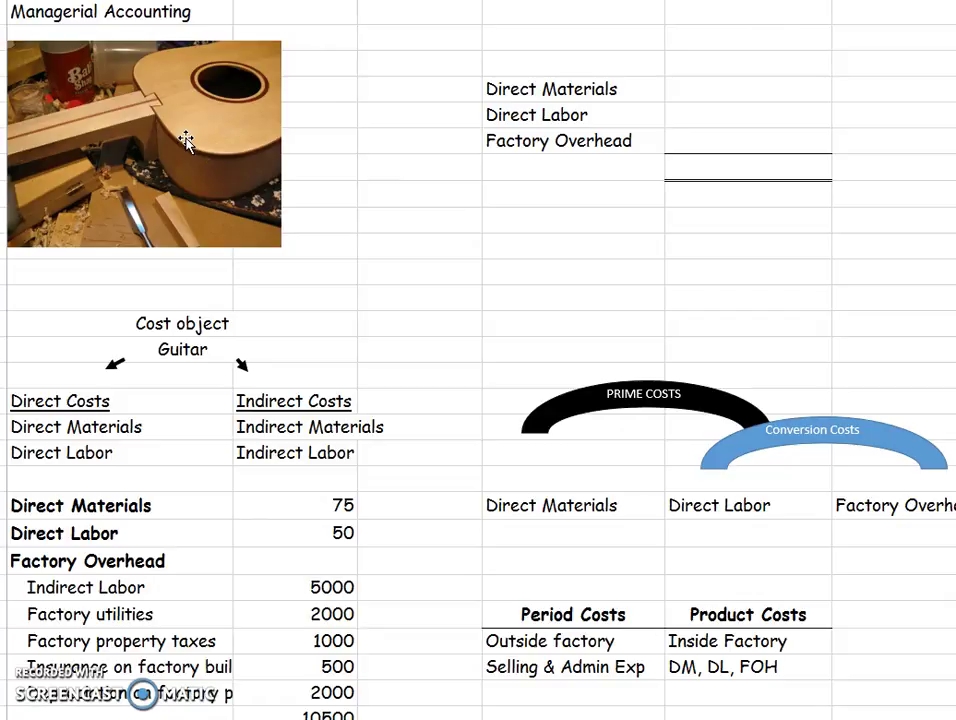
pyautogui.click(740, 94)
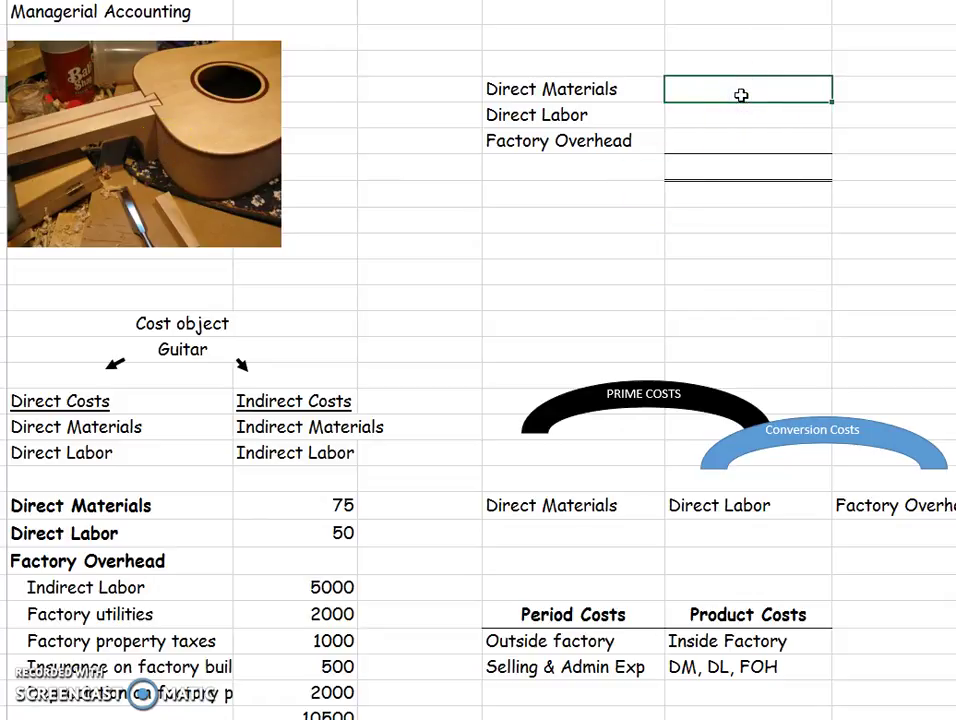
pyautogui.write('75')
pyautogui.press('Return')
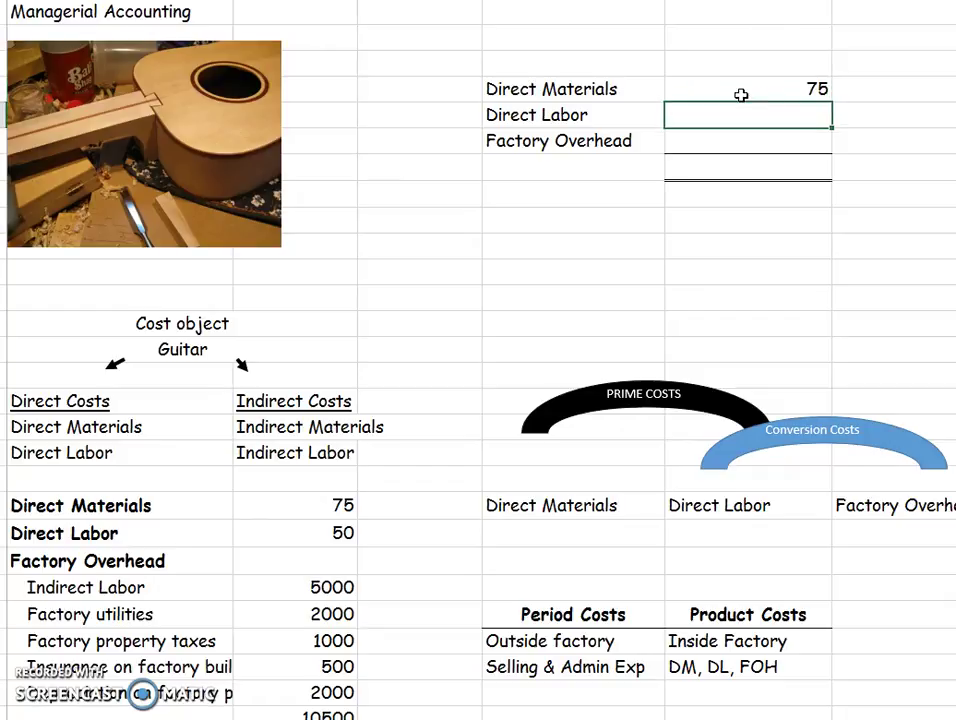
pyautogui.write('50')
pyautogui.press('Return')
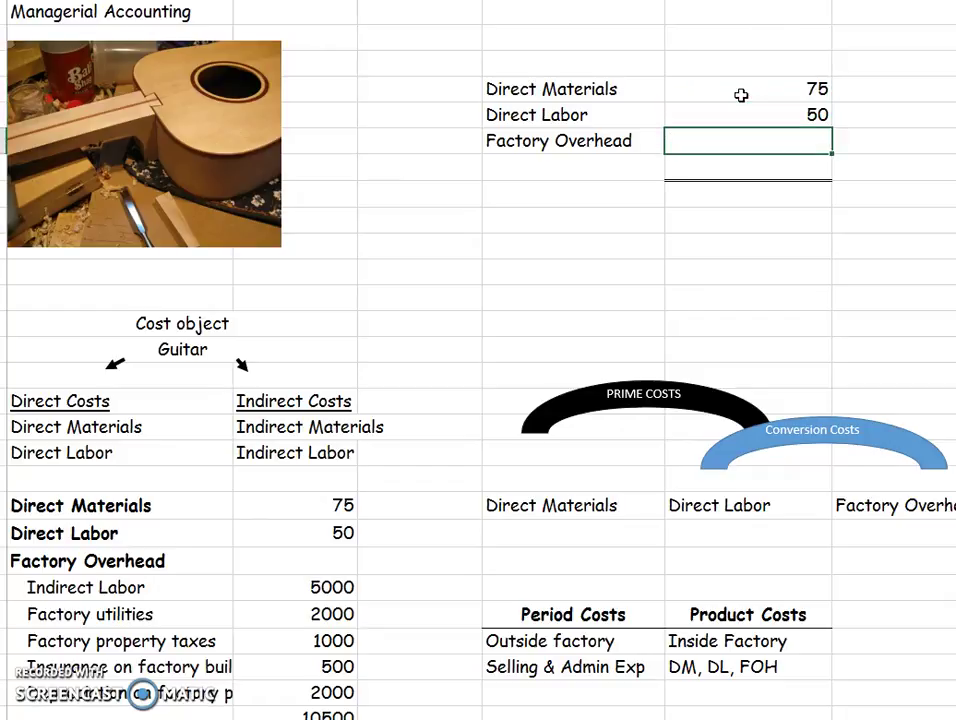
pyautogui.scroll(-1, 735, 95)
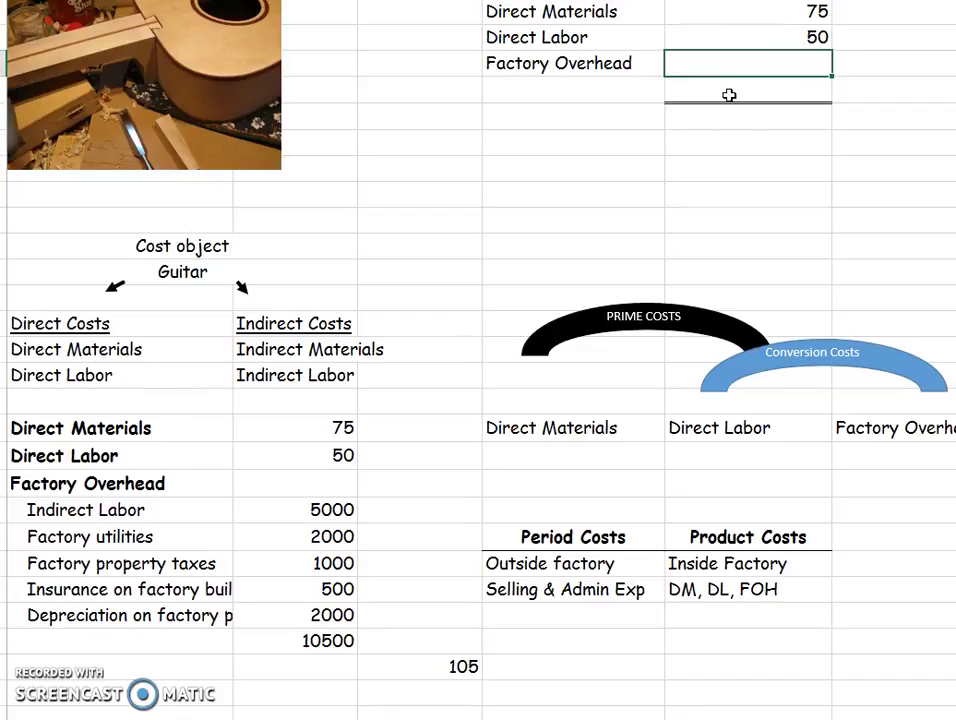
pyautogui.scroll(1, 723, 103)
pyautogui.write('105')
pyautogui.press('Return')
# Add the three summary amounts in a formula for a total guitar cost of 230.
pyautogui.write('=')
pyautogui.press('Up')
pyautogui.press('Up')
pyautogui.press('Up')
pyautogui.write('+')
pyautogui.click(723, 110)
pyautogui.write('+')
pyautogui.press('Up')
pyautogui.press('Return')
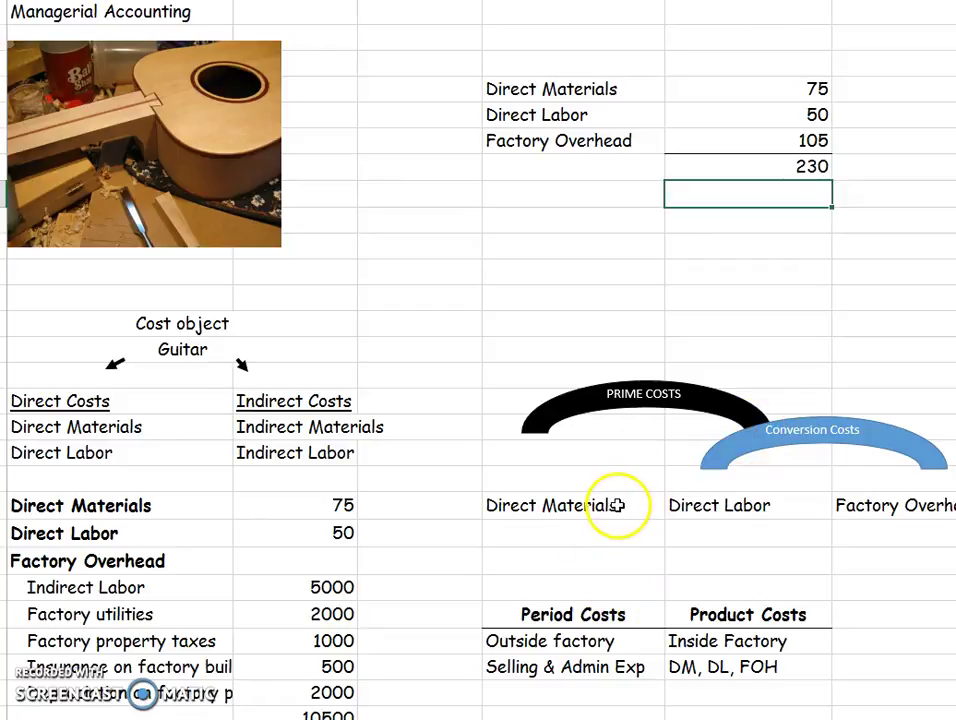
pyautogui.scroll(-1, 618, 505)
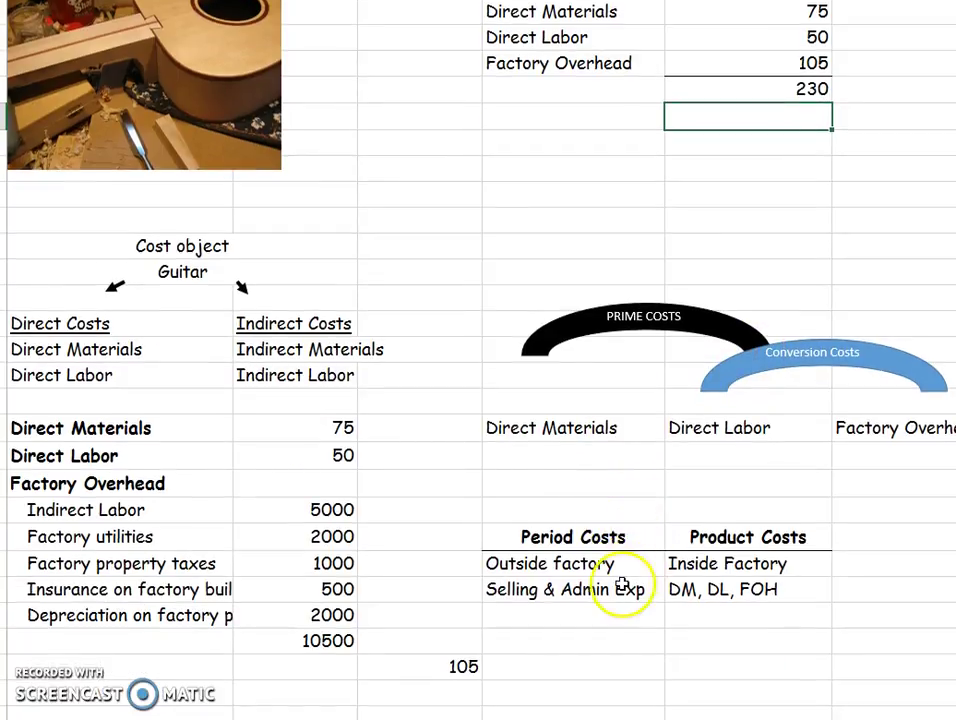